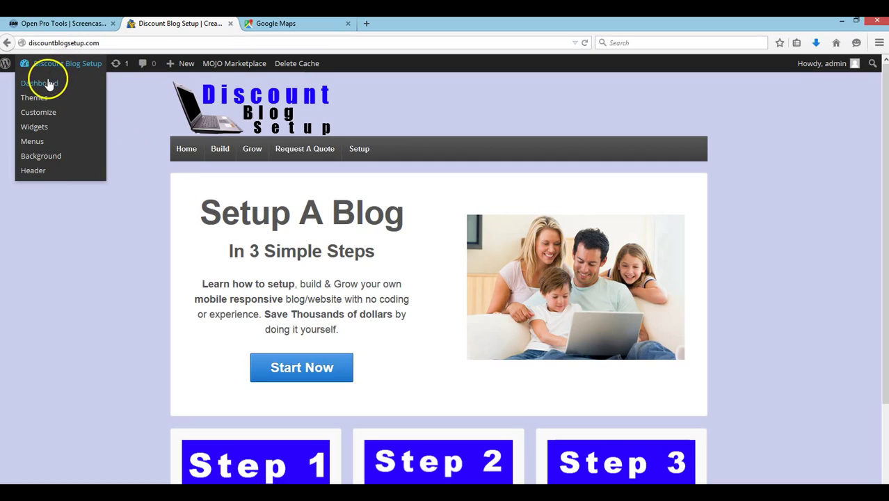
- Search the plugin directory under Plugins > Add New for 'map', bringing up 1,108 results
{"action": "left_click", "coordinate": [46, 85]}
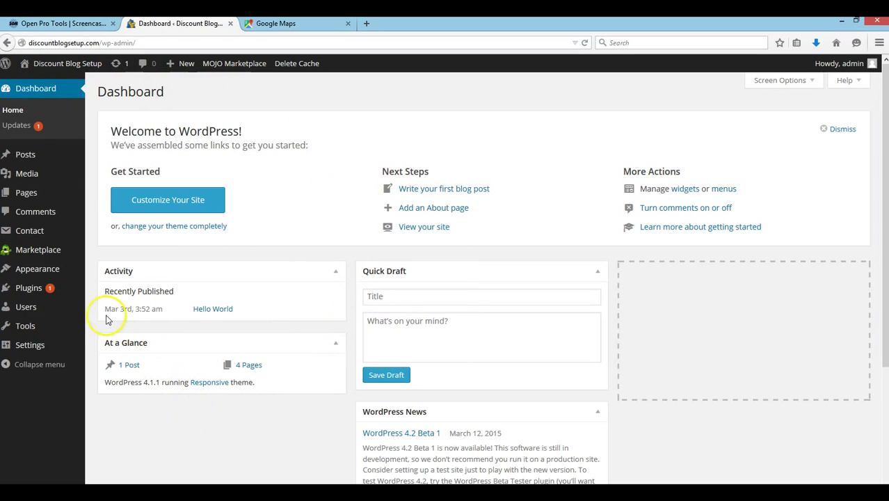
{"action": "mouse_move", "coordinate": [61, 307]}
{"action": "mouse_move", "coordinate": [53, 290]}
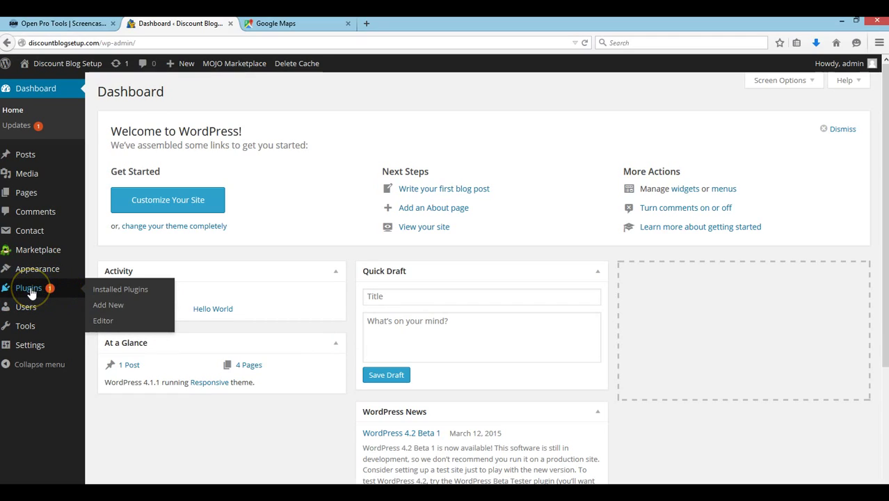
{"action": "left_click", "coordinate": [108, 306]}
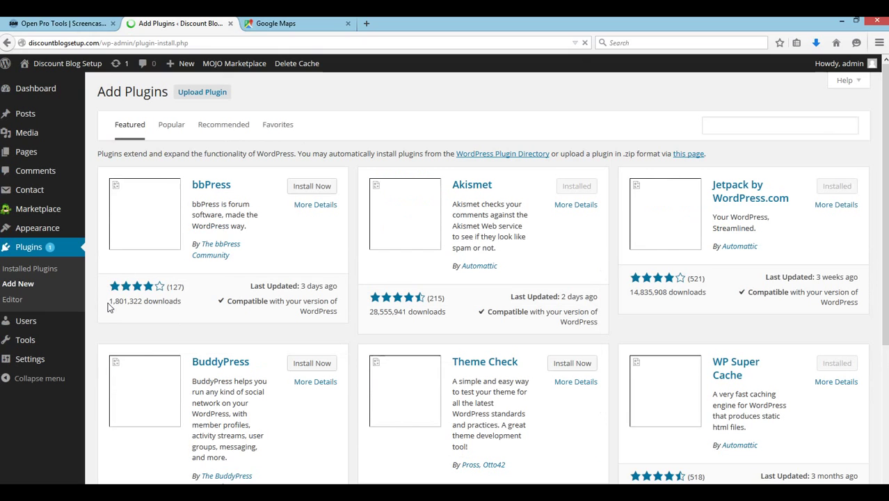
{"action": "left_click", "coordinate": [757, 126]}
{"action": "type", "text": "map"}
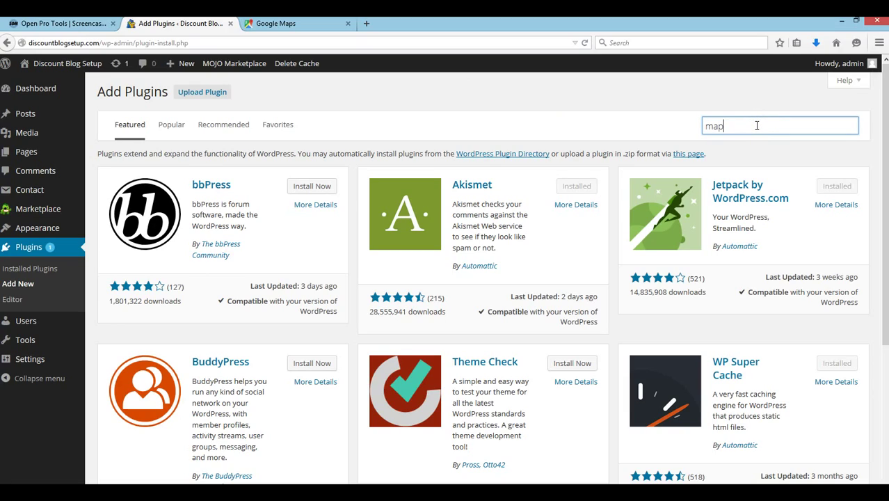
{"action": "key", "text": "Return"}
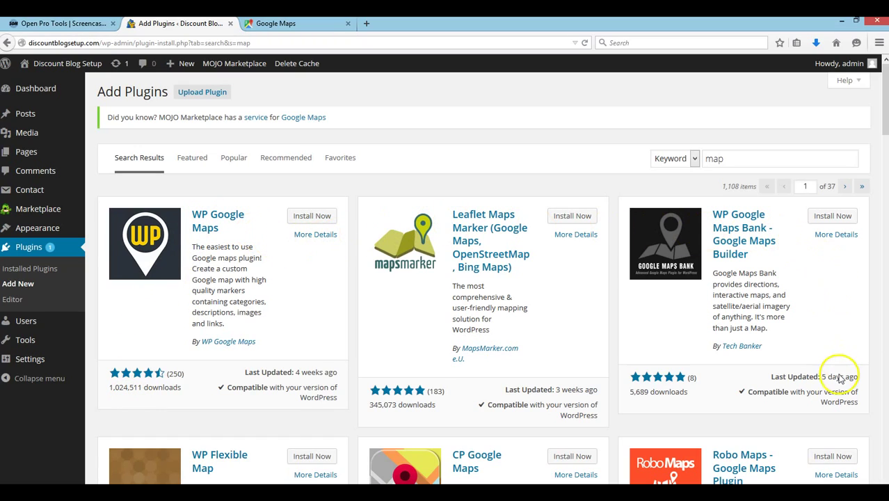
{"action": "scroll", "coordinate": [839, 379], "scroll_direction": "down", "scroll_amount": 1}
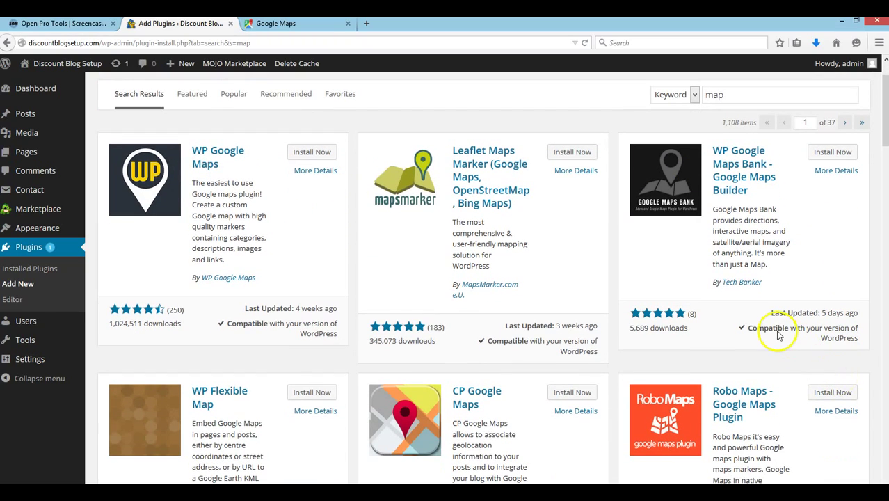
{"action": "scroll", "coordinate": [778, 335], "scroll_direction": "up", "scroll_amount": 1}
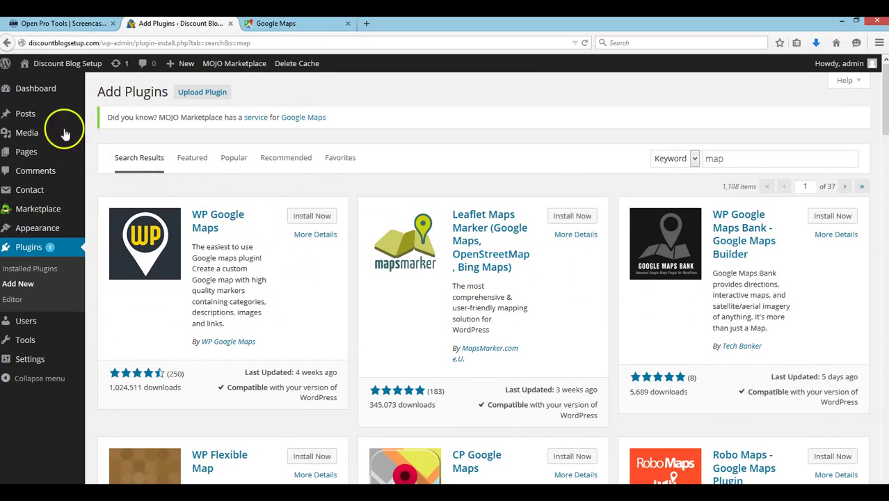
{"action": "mouse_move", "coordinate": [31, 95]}
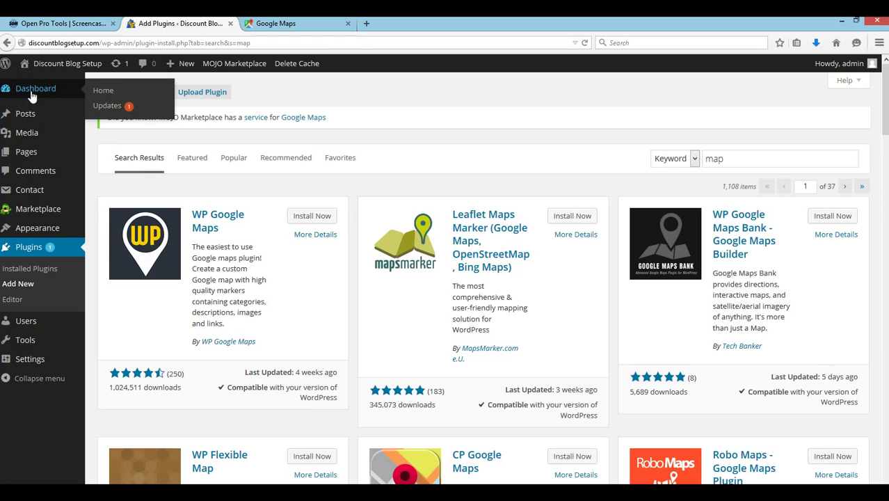
- Add a new page titled 'Location' and let it auto-save as a draft at /location/
{"action": "mouse_move", "coordinate": [21, 157]}
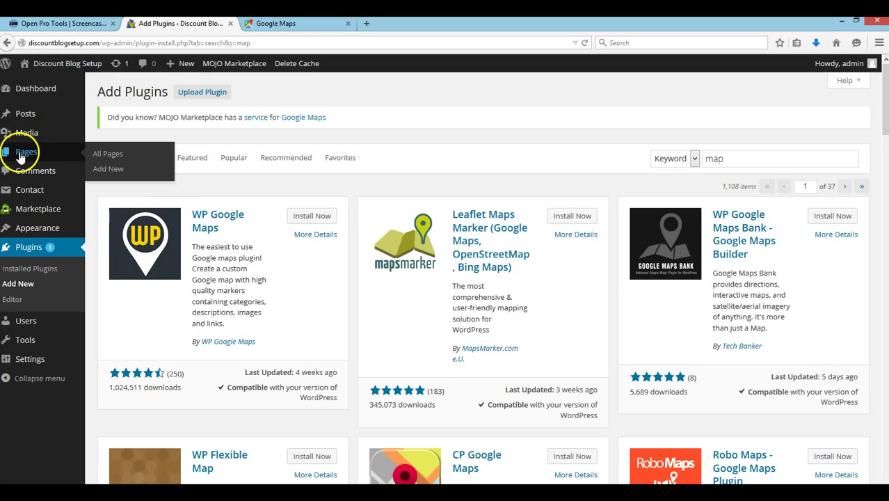
{"action": "left_click", "coordinate": [114, 171]}
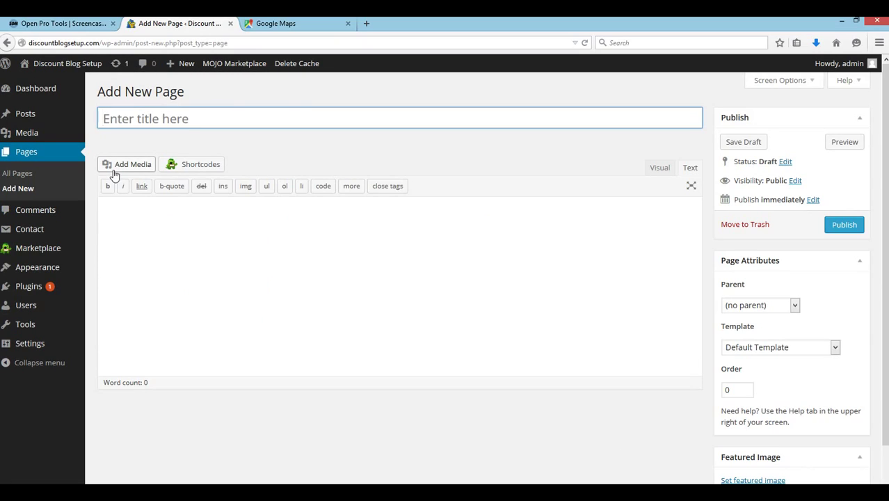
{"action": "left_click", "coordinate": [214, 121]}
{"action": "type", "text": "M"}
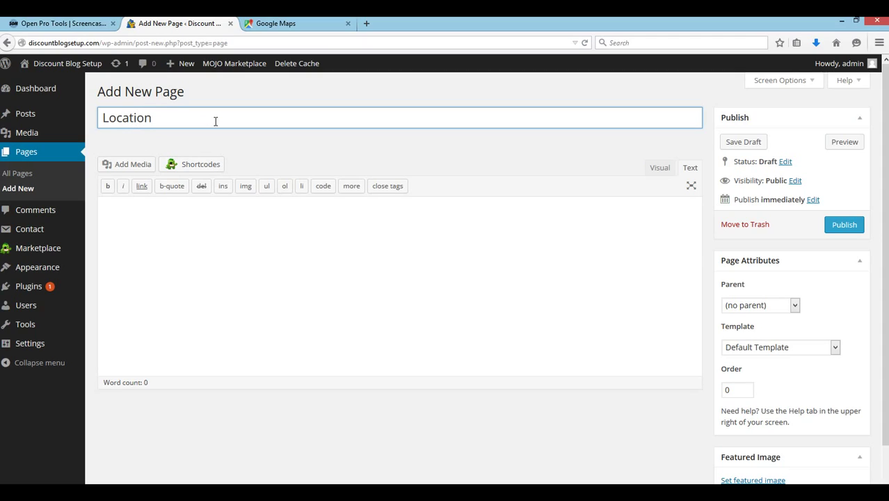
{"action": "left_click", "coordinate": [190, 244]}
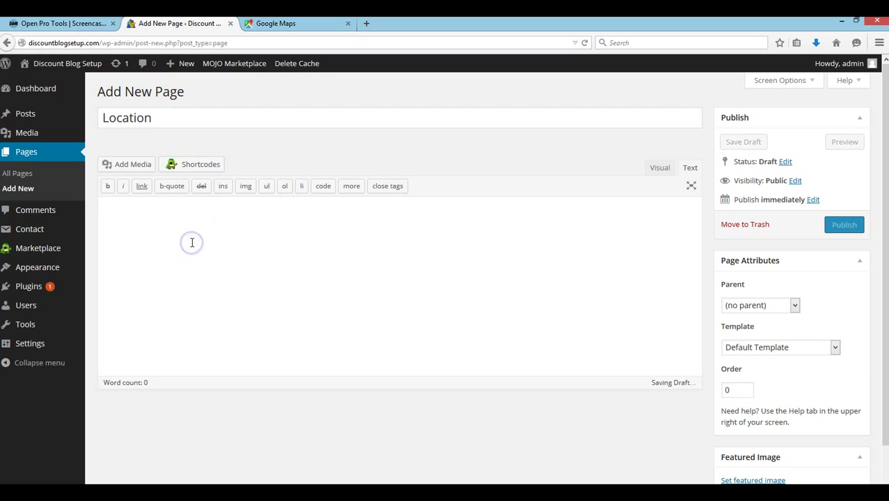
- Search Google Maps for Fort Wayne, IN and show the city outlined with its info panel
{"action": "left_click", "coordinate": [293, 30]}
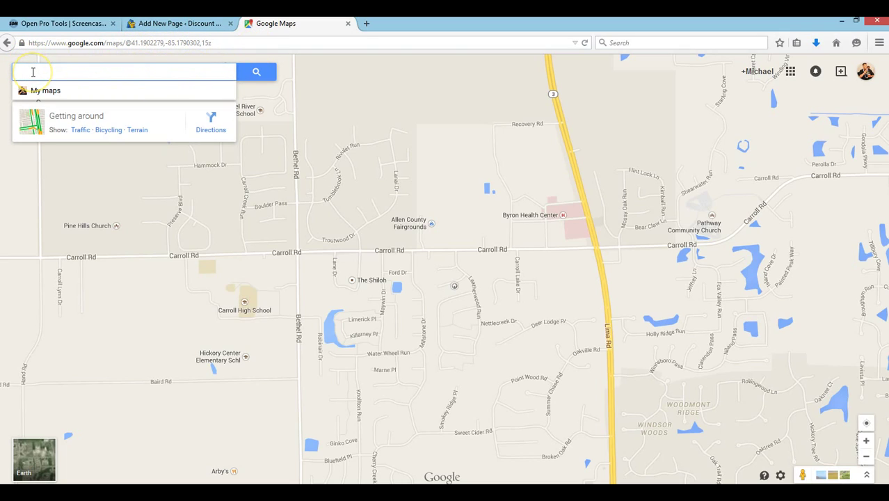
{"action": "left_click", "coordinate": [116, 71]}
{"action": "type", "text": "Fortw"}
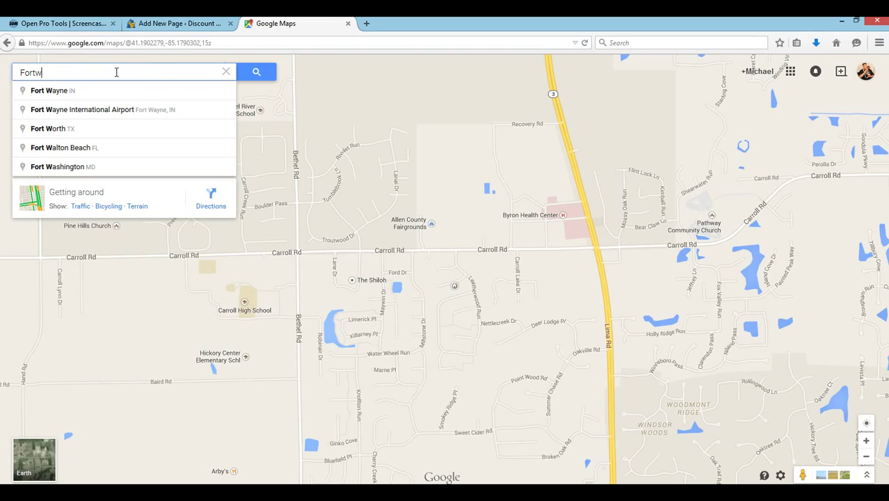
{"action": "key", "text": "BackSpace"}
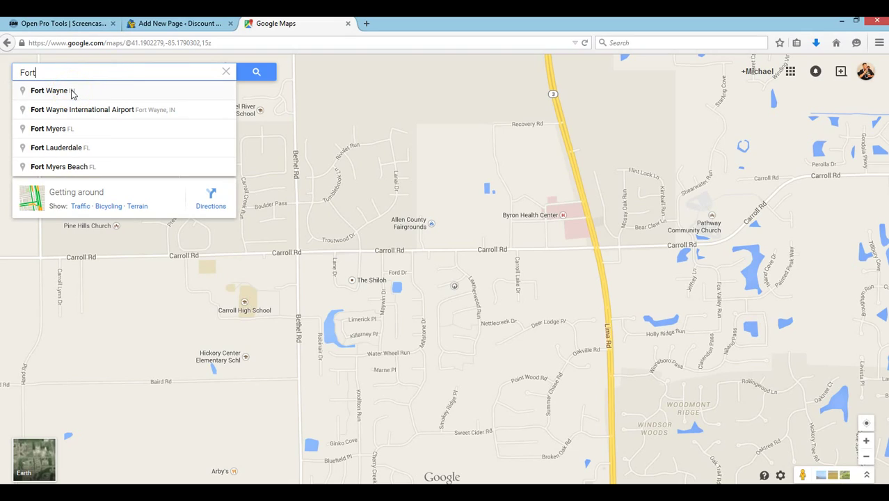
{"action": "left_click", "coordinate": [92, 110]}
{"action": "left_click", "coordinate": [68, 93]}
{"action": "left_click", "coordinate": [68, 94]}
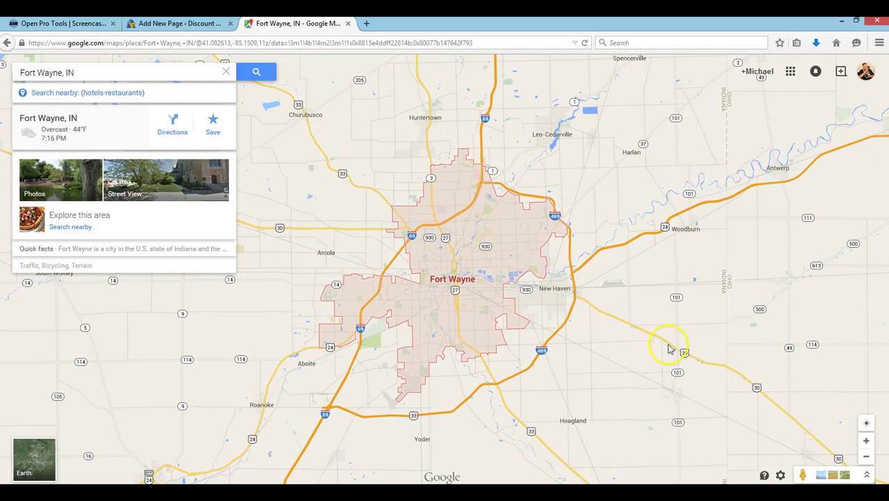
- Copy the Small-size iframe embed code for the Fort Wayne map from the Embed map tab
{"action": "left_click", "coordinate": [782, 477]}
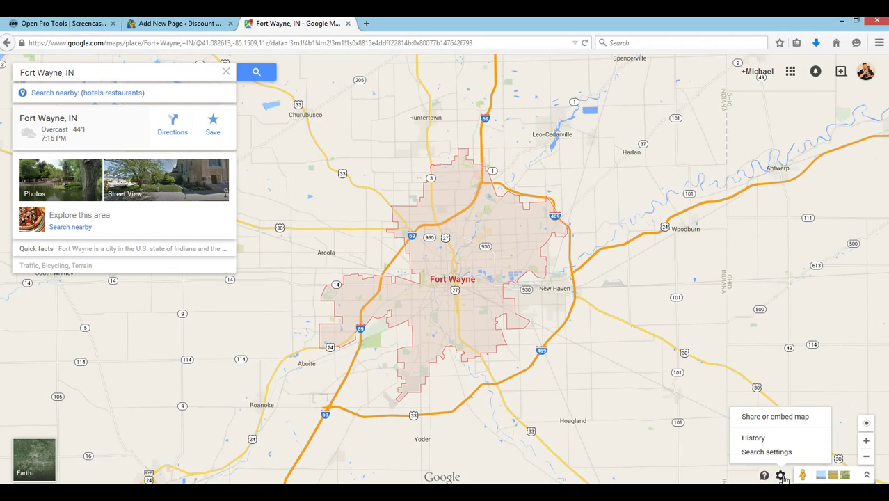
{"action": "left_click", "coordinate": [774, 420]}
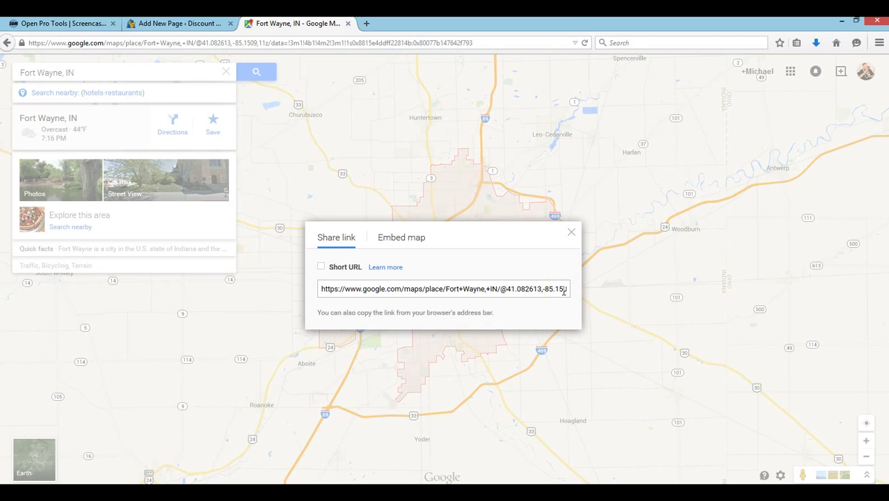
{"action": "left_click", "coordinate": [395, 240]}
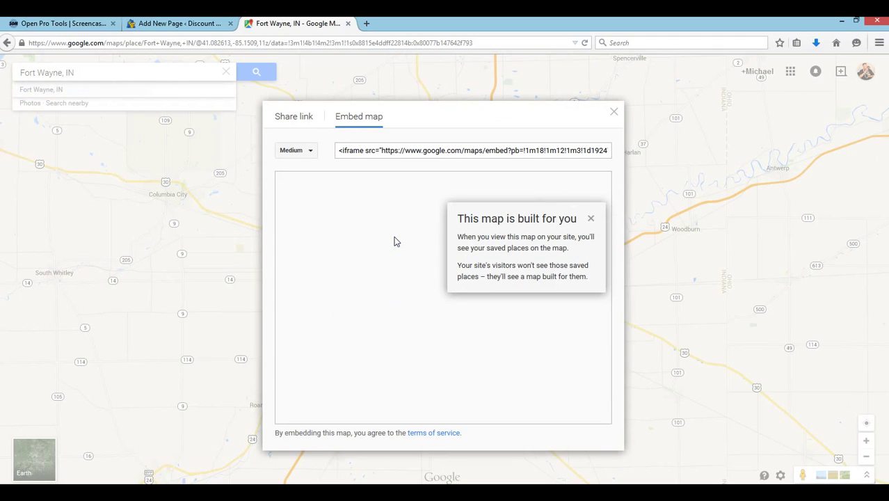
{"action": "left_click", "coordinate": [308, 154]}
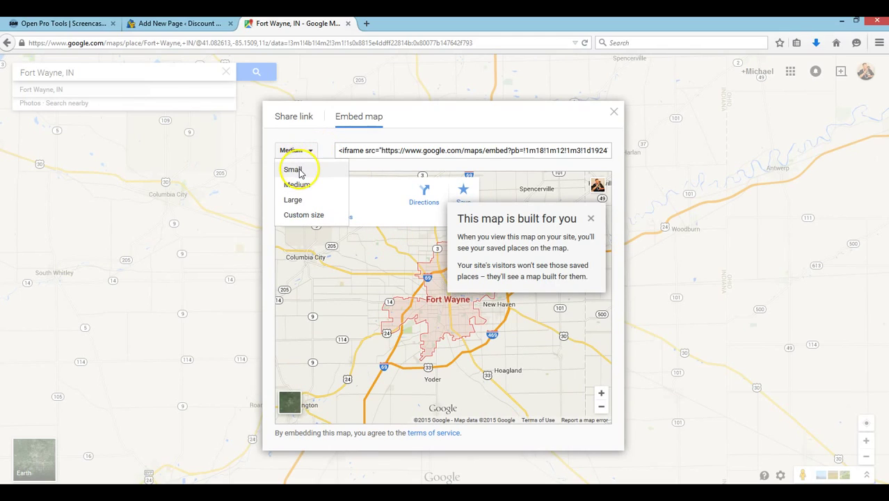
{"action": "left_click", "coordinate": [292, 169]}
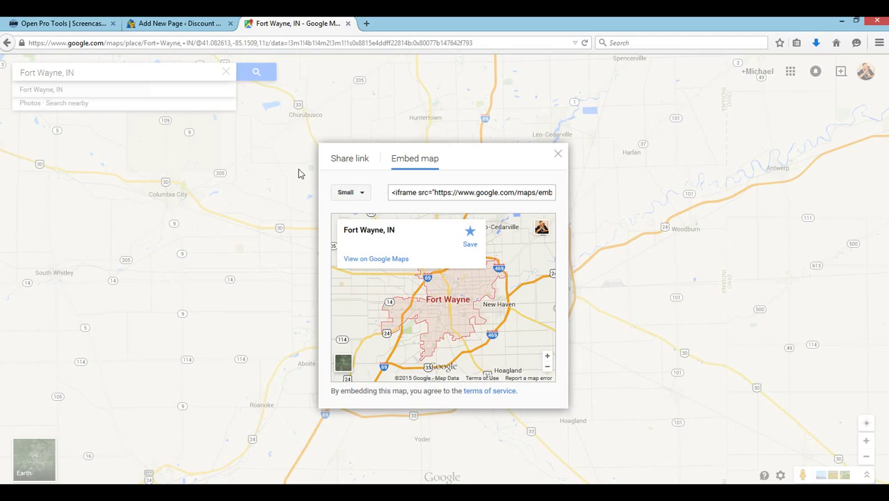
{"action": "left_click", "coordinate": [508, 195]}
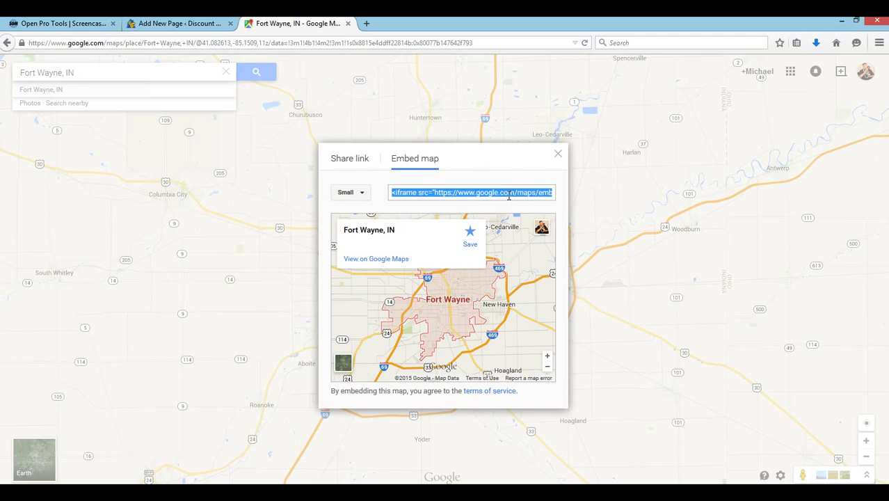
{"action": "right_click", "coordinate": [508, 195]}
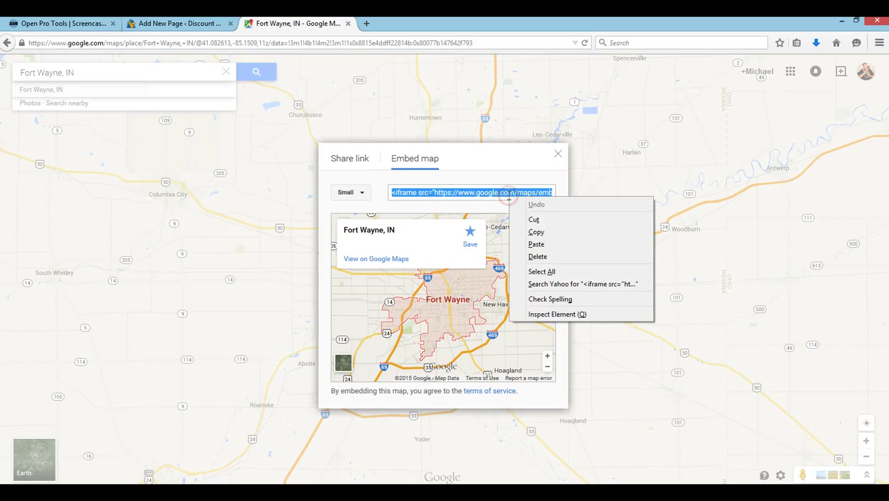
{"action": "left_click", "coordinate": [547, 232]}
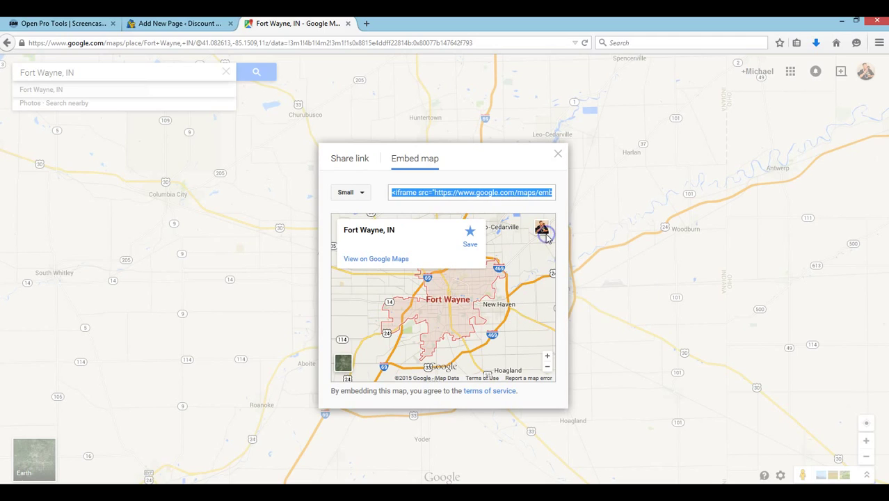
- Paste the Fort Wayne map iframe into the Location page body through the Text editor
{"action": "left_click", "coordinate": [349, 24]}
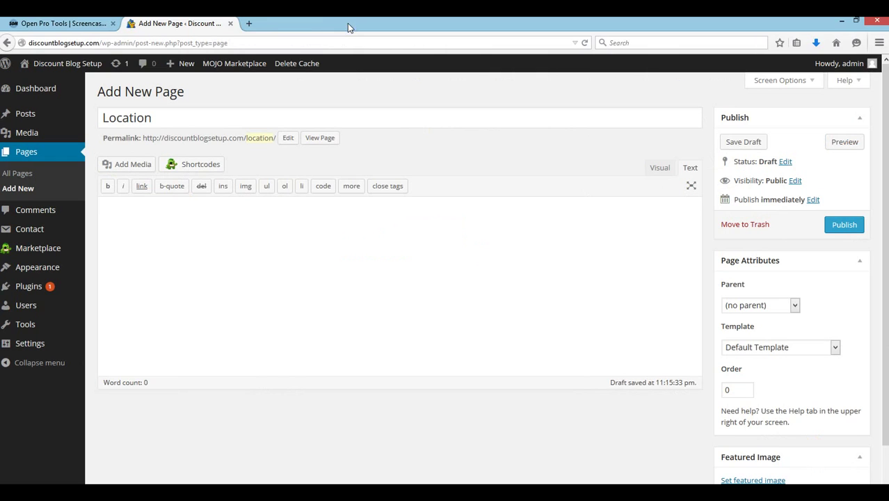
{"action": "left_click", "coordinate": [112, 210]}
{"action": "left_click", "coordinate": [661, 169]}
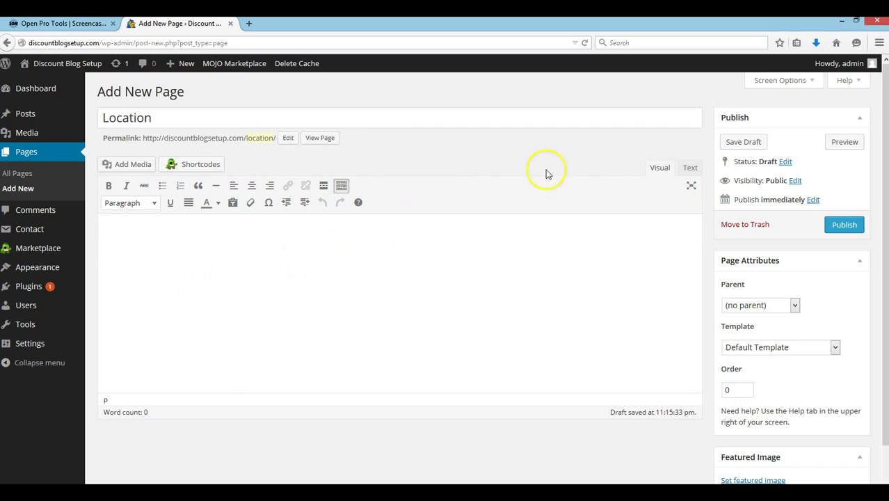
{"action": "left_click", "coordinate": [689, 168]}
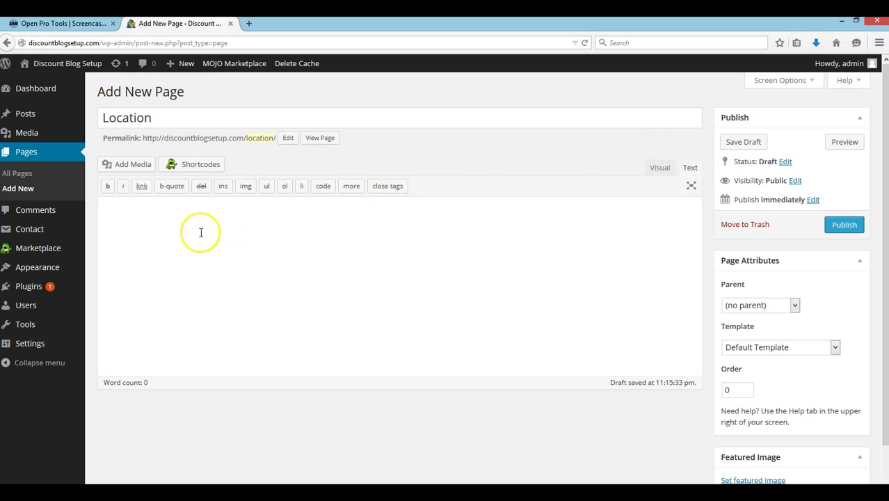
{"action": "right_click", "coordinate": [127, 213]}
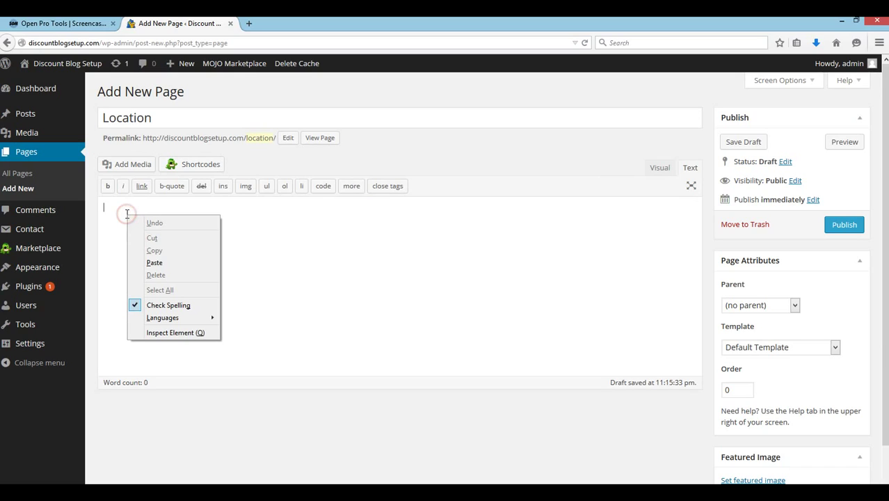
{"action": "left_click", "coordinate": [154, 262]}
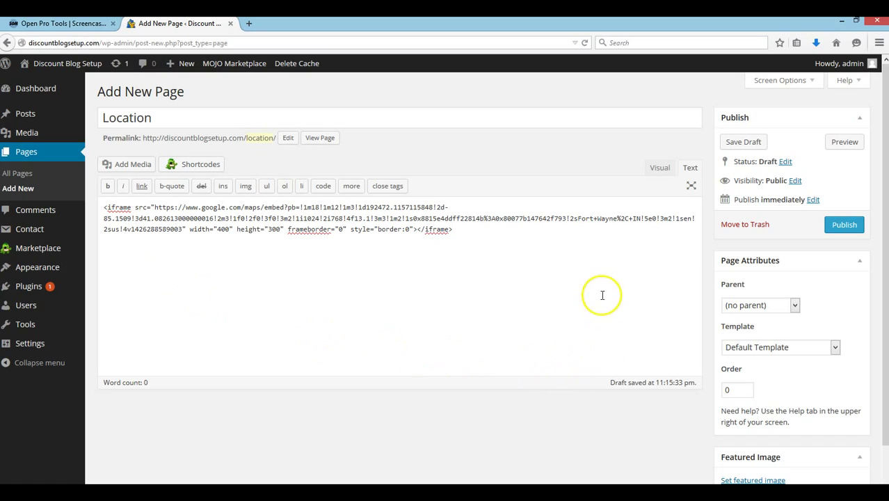
{"action": "left_click", "coordinate": [660, 169]}
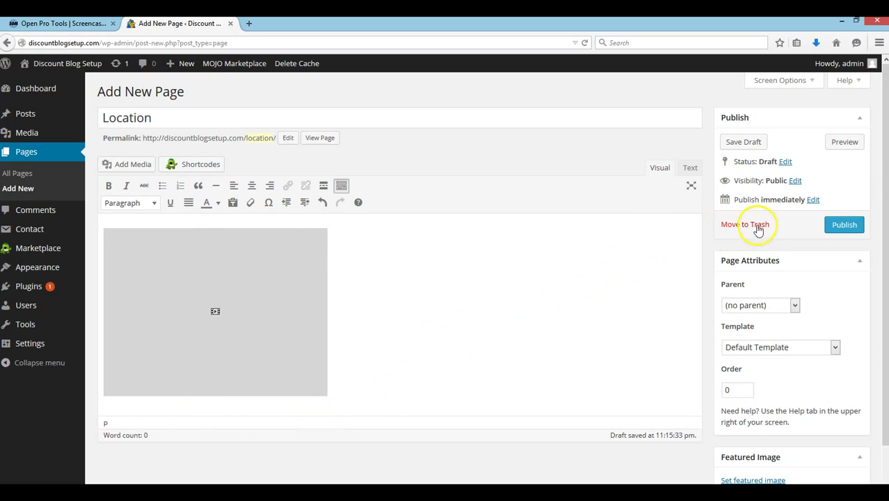
- Publish the Location page, check the live map, and reopen the page's edit screen
{"action": "left_click", "coordinate": [843, 225]}
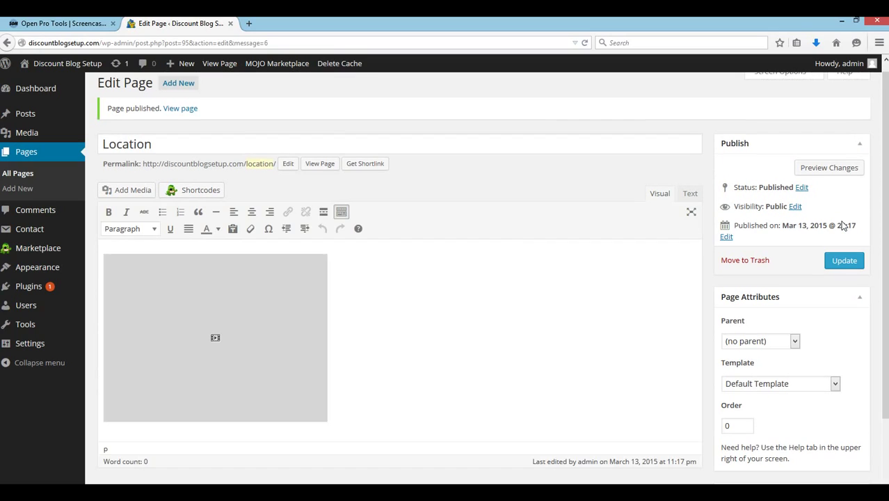
{"action": "left_click", "coordinate": [182, 110]}
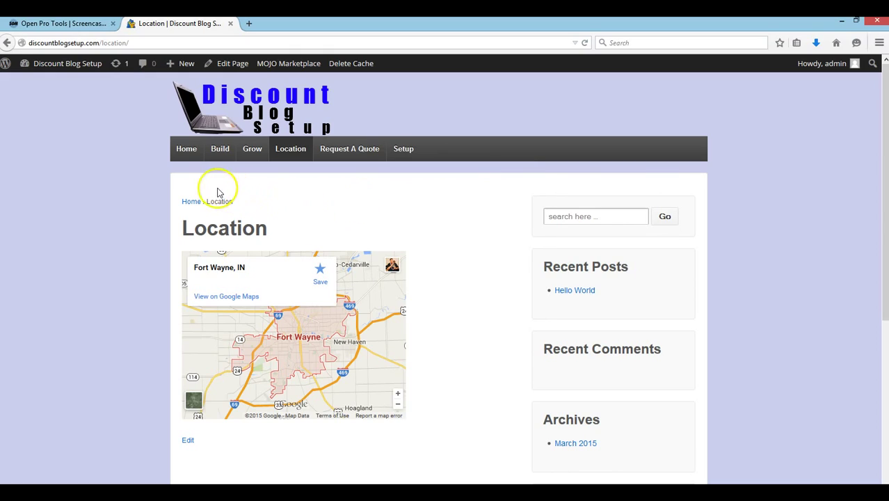
{"action": "mouse_move", "coordinate": [60, 72]}
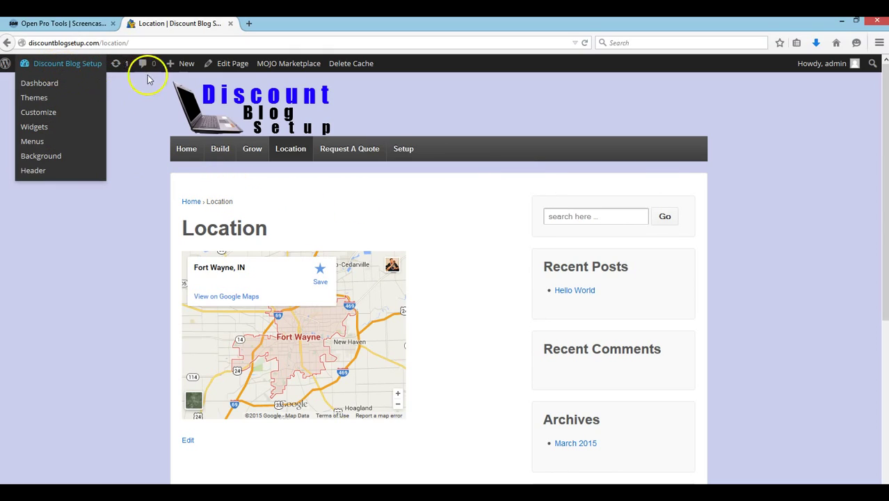
{"action": "left_click", "coordinate": [233, 64]}
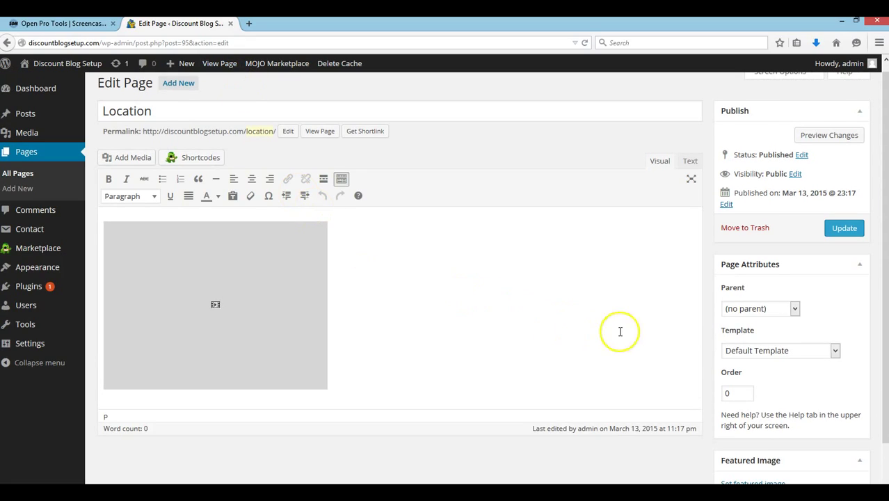
- Apply the Full Width Page (no sidebar) template, update the page, and view it live
{"action": "left_click", "coordinate": [835, 351]}
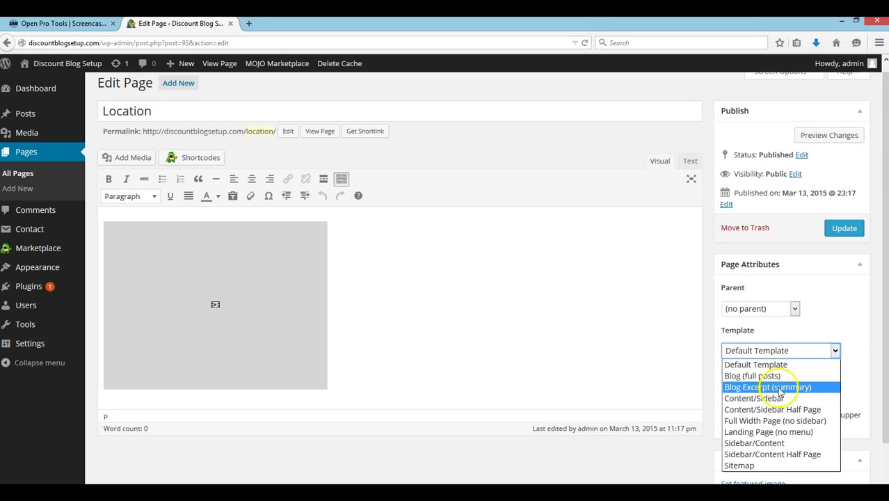
{"action": "left_click", "coordinate": [739, 422]}
{"action": "left_click", "coordinate": [839, 235]}
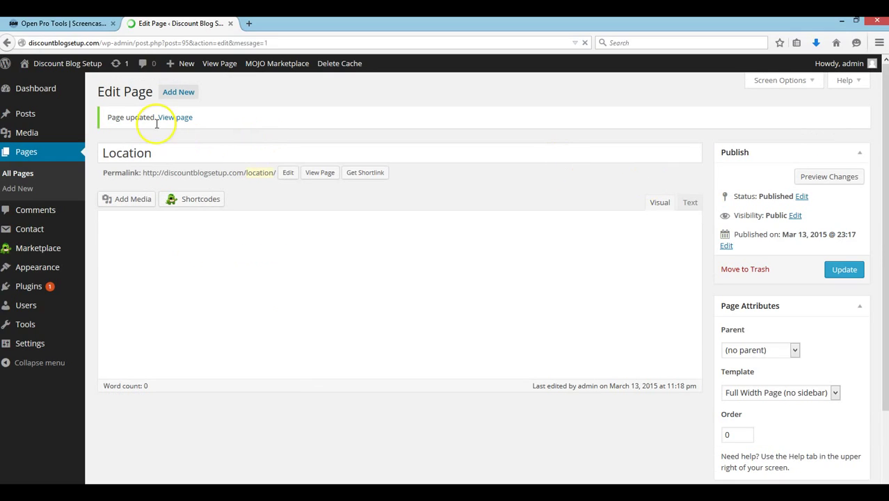
{"action": "left_click", "coordinate": [180, 113]}
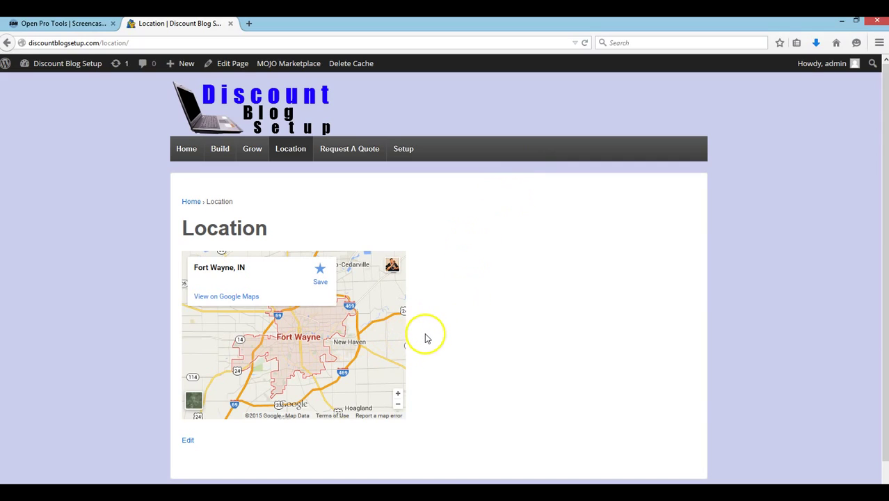
{"action": "left_click", "coordinate": [857, 23]}
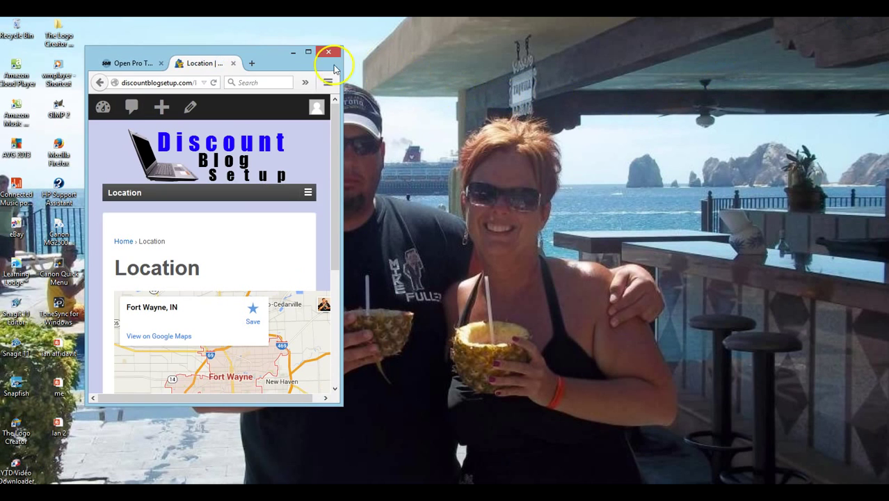
{"action": "left_click_drag", "start_coordinate": [273, 55], "coordinate": [252, 59]}
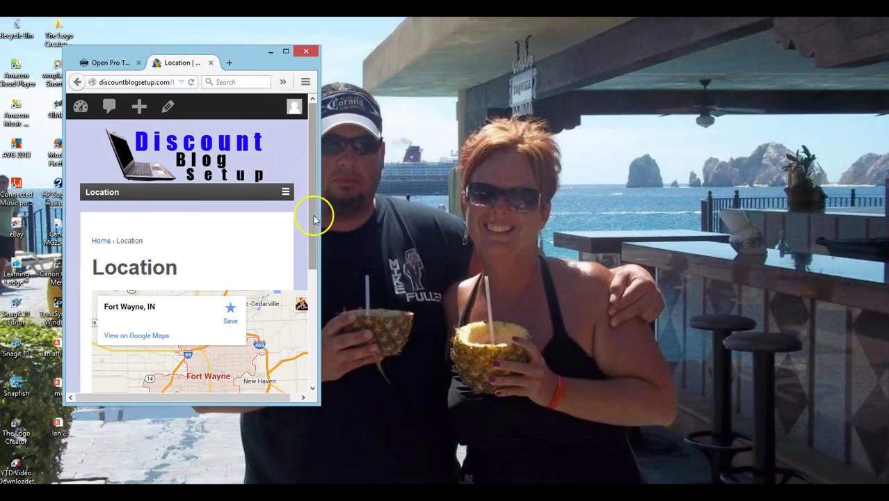
{"action": "left_click_drag", "start_coordinate": [319, 230], "coordinate": [273, 238]}
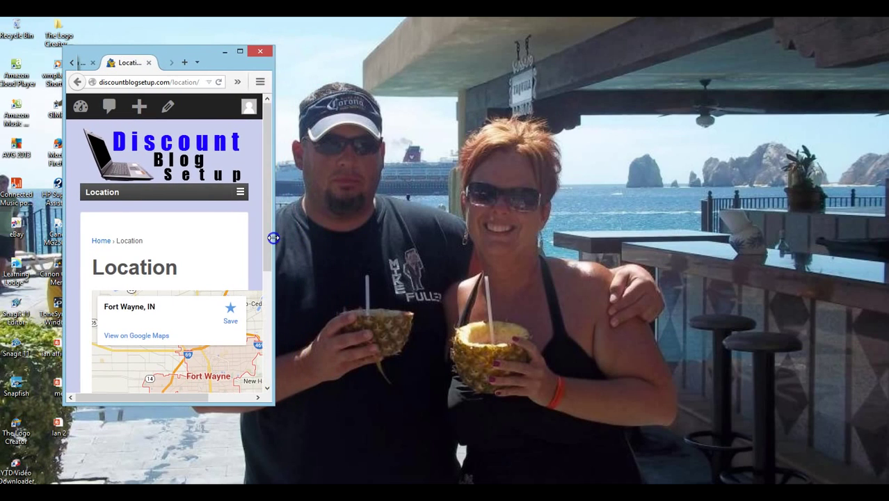
{"action": "scroll", "coordinate": [197, 263], "scroll_direction": "down", "scroll_amount": 4}
{"action": "left_click", "coordinate": [197, 262]}
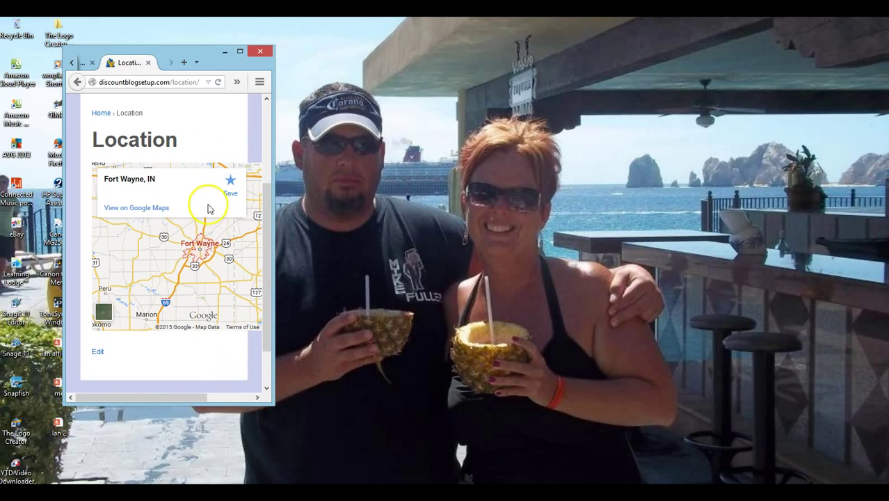
{"action": "left_click", "coordinate": [239, 52]}
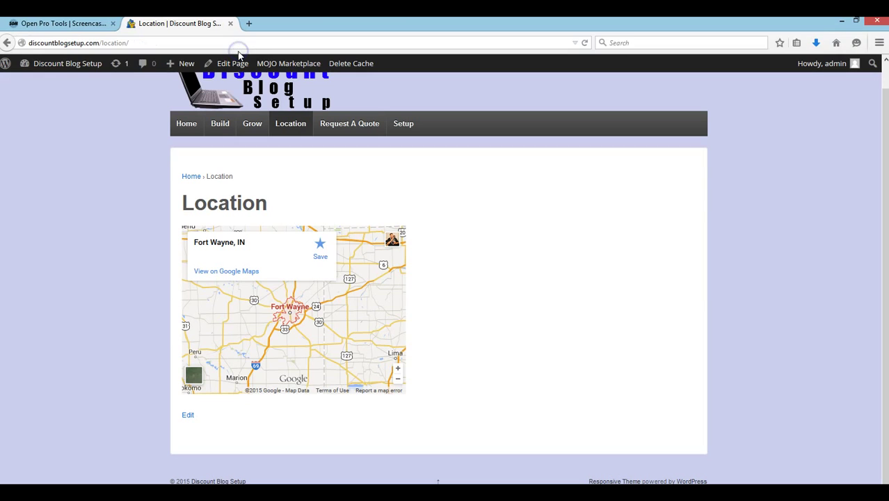
- Reopen the Location page editor and center-align the embedded Fort Wayne map
{"action": "left_click", "coordinate": [315, 179]}
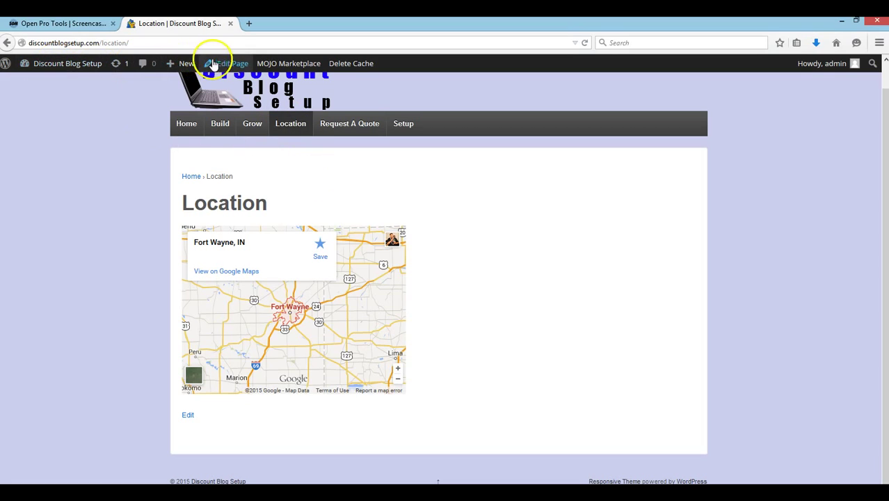
{"action": "left_click", "coordinate": [234, 65]}
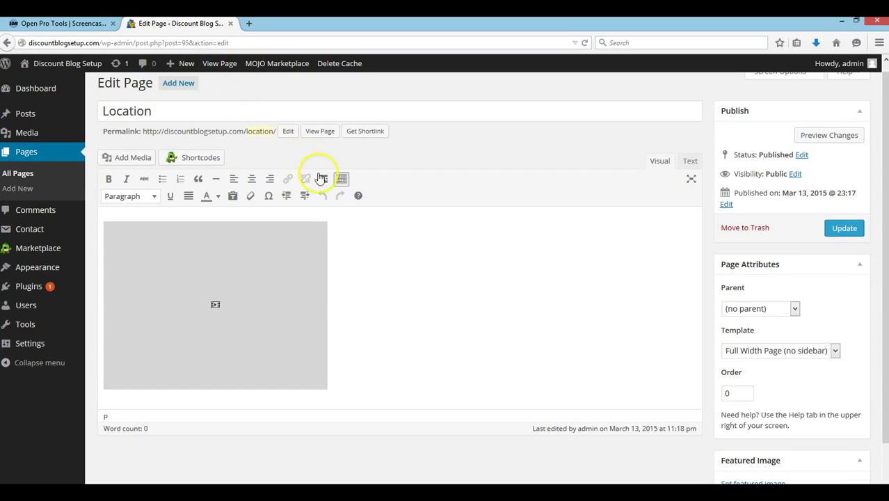
{"action": "left_click", "coordinate": [228, 278]}
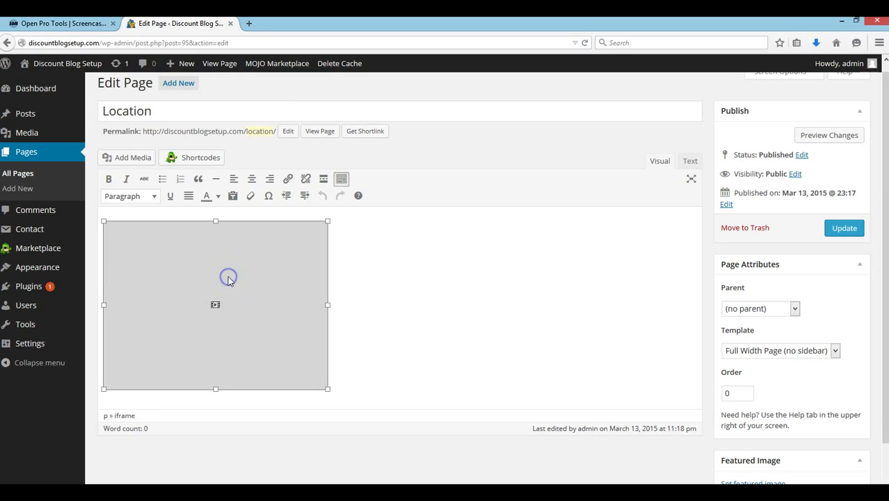
{"action": "left_click", "coordinate": [252, 179]}
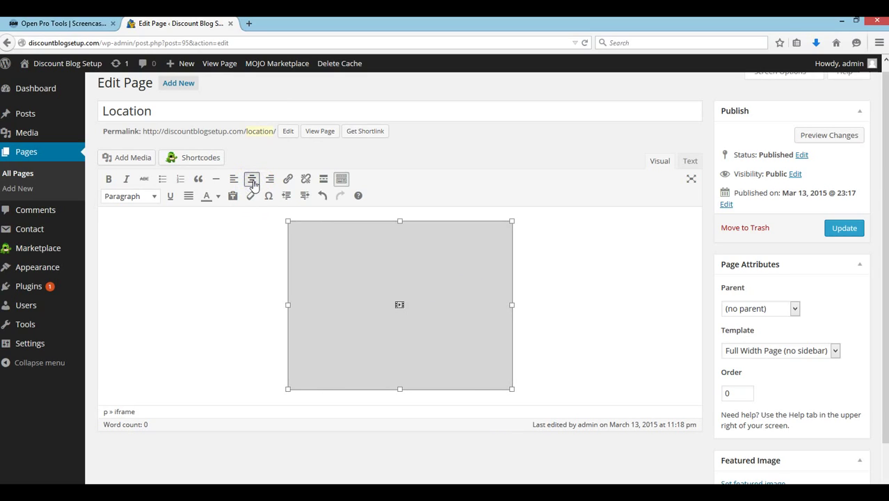
{"action": "left_click", "coordinate": [552, 325]}
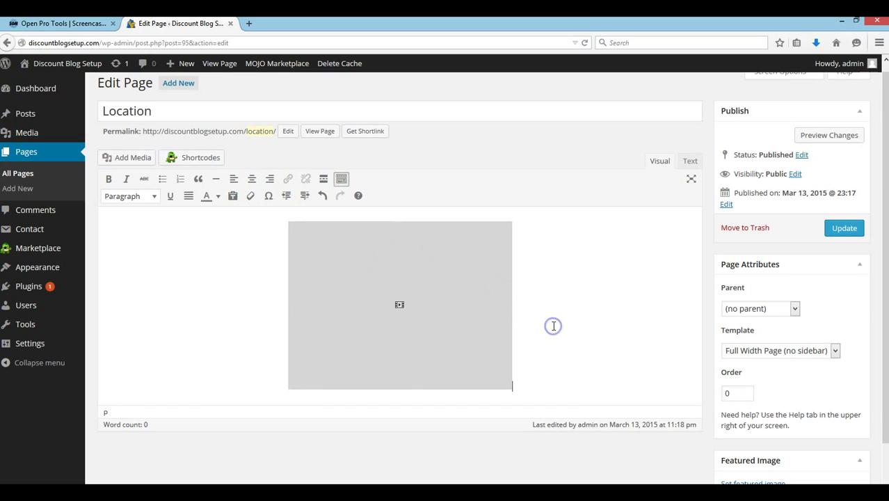
- Change the iframe's width from 400 to 100% in the Text view and update the page
{"action": "left_click", "coordinate": [690, 163]}
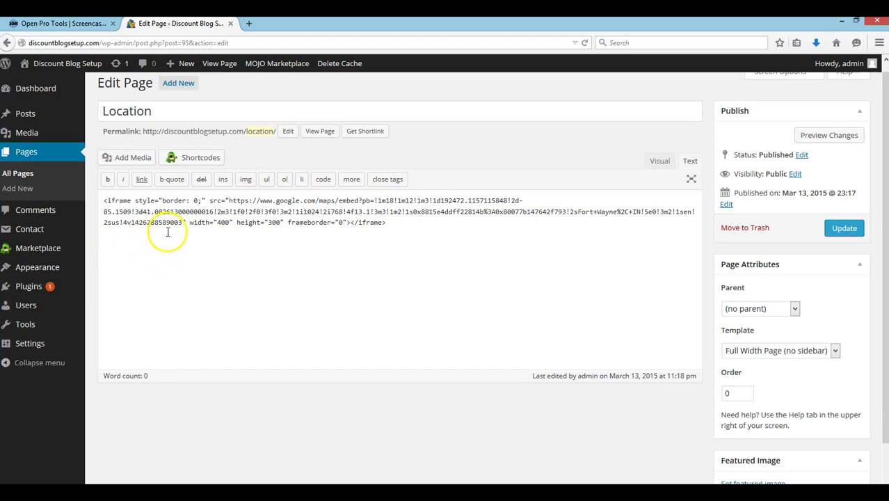
{"action": "left_click", "coordinate": [230, 223]}
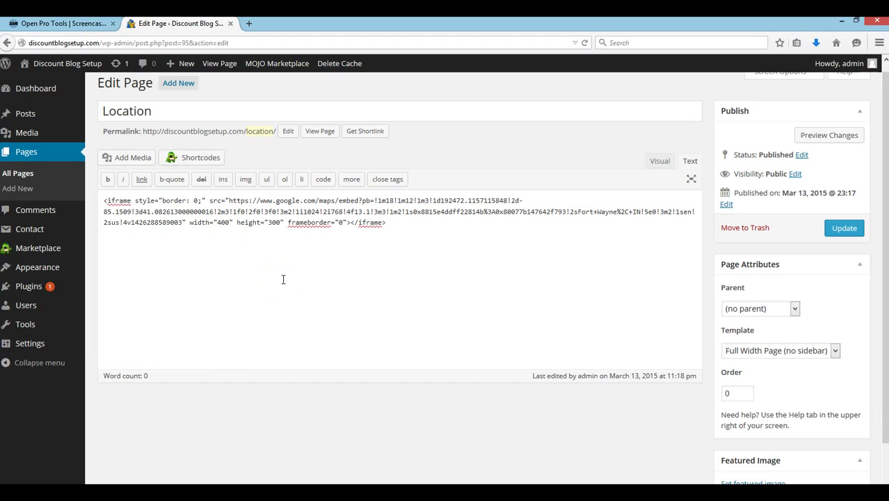
{"action": "key", "text": "BackSpace"}
{"action": "key", "text": "BackSpace"}
{"action": "key", "text": "BackSpace"}
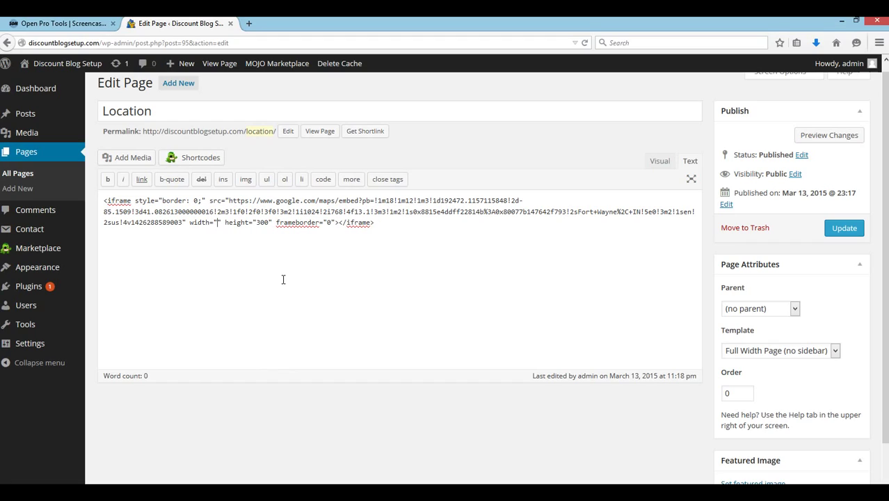
{"action": "type", "text": "100"}
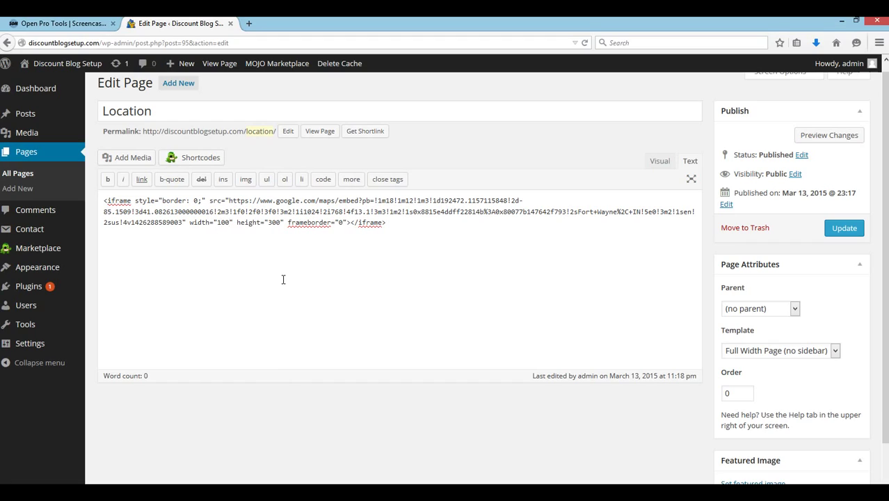
{"action": "type", "text": "%"}
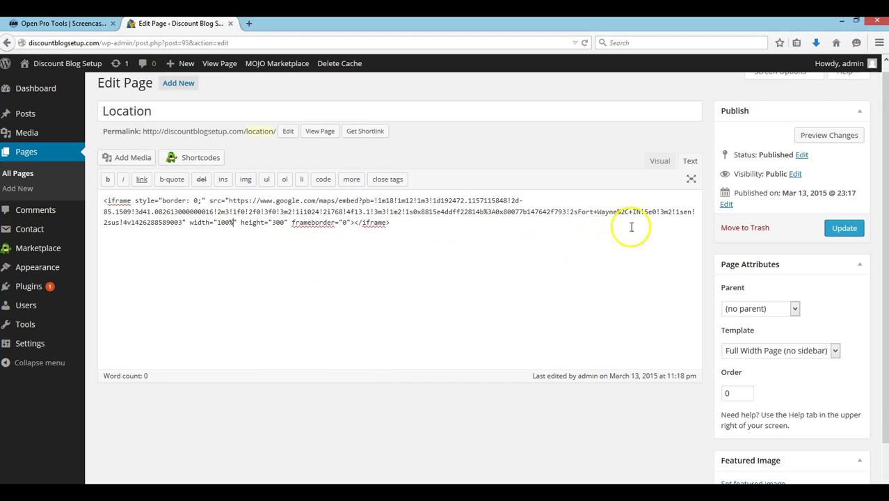
{"action": "left_click", "coordinate": [850, 230]}
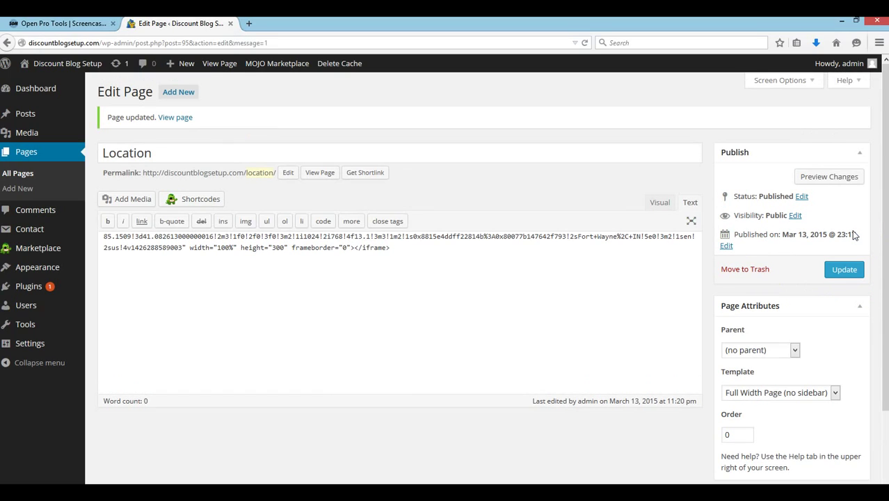
- View the live Location page in a narrowed browser window, zooming and panning the map
{"action": "left_click", "coordinate": [165, 122]}
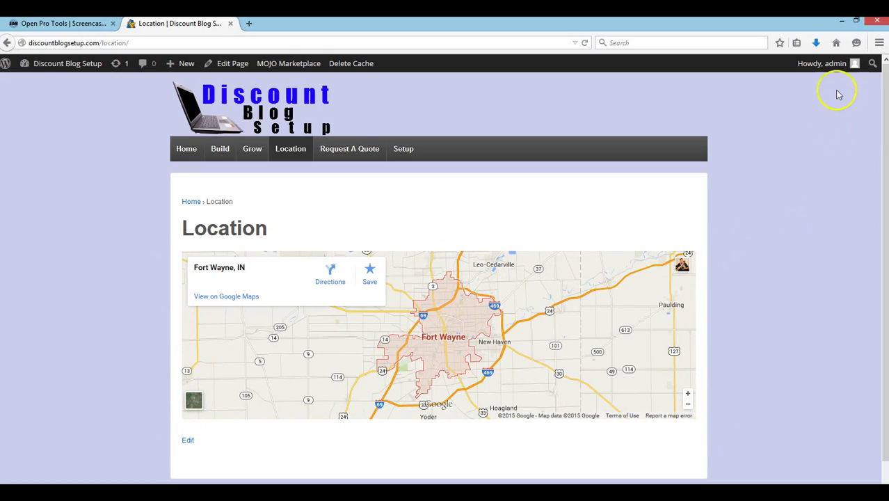
{"action": "left_click", "coordinate": [857, 23]}
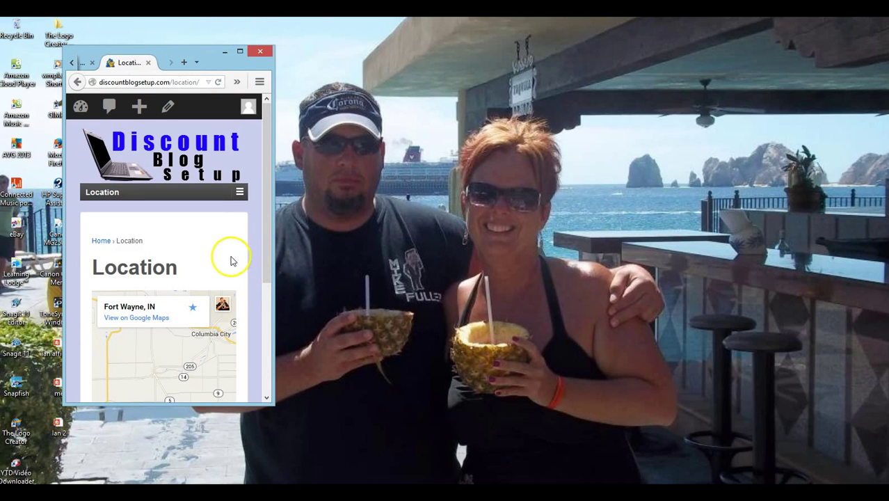
{"action": "scroll", "coordinate": [247, 251], "scroll_direction": "down", "scroll_amount": 2}
{"action": "scroll", "coordinate": [244, 261], "scroll_direction": "down", "scroll_amount": 3}
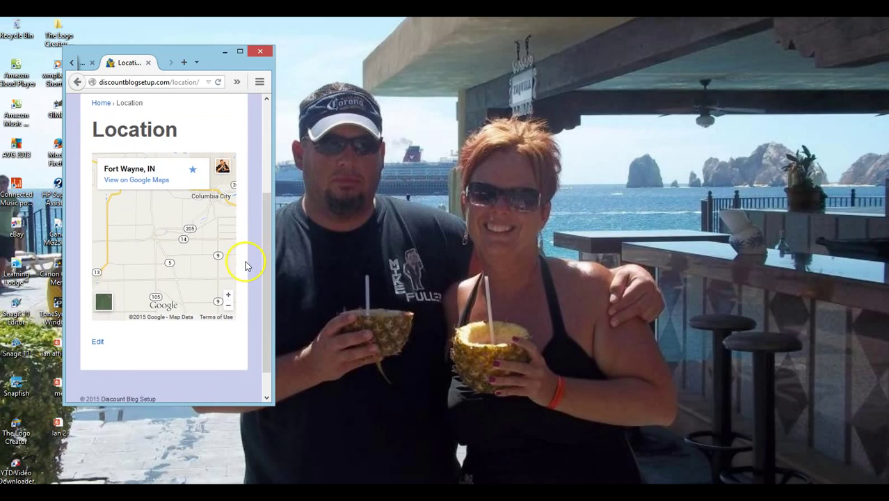
{"action": "double_click", "coordinate": [183, 231]}
{"action": "scroll", "coordinate": [181, 231], "scroll_direction": "down", "scroll_amount": 1}
{"action": "scroll", "coordinate": [180, 231], "scroll_direction": "down", "scroll_amount": 2}
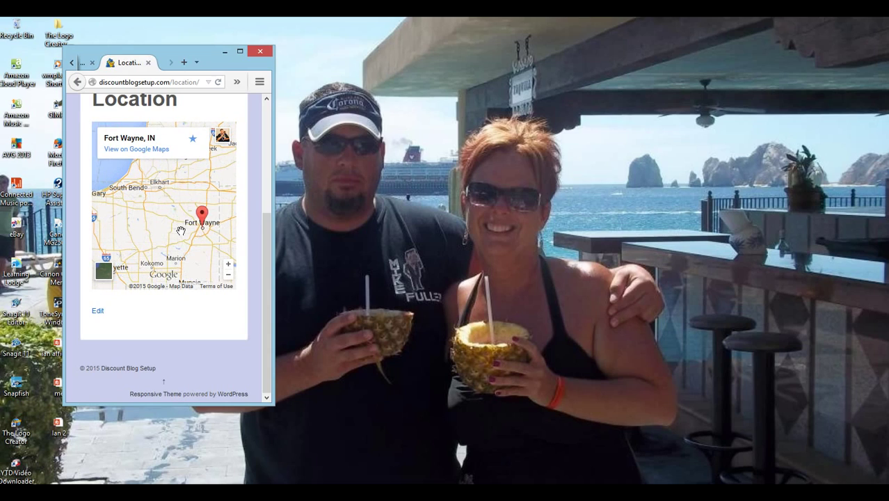
{"action": "left_click_drag", "start_coordinate": [196, 223], "coordinate": [171, 228]}
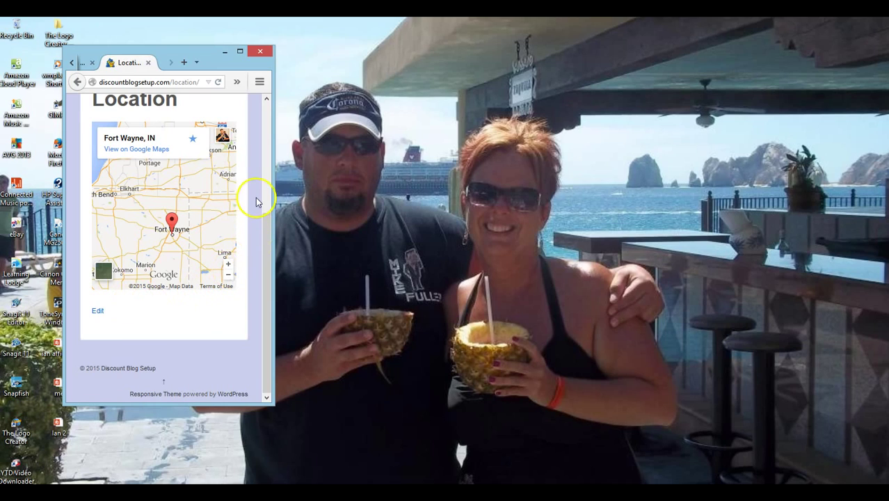
- Widen the browser back to full screen to confirm the map spans the full page width
{"action": "left_click_drag", "start_coordinate": [274, 181], "coordinate": [570, 221]}
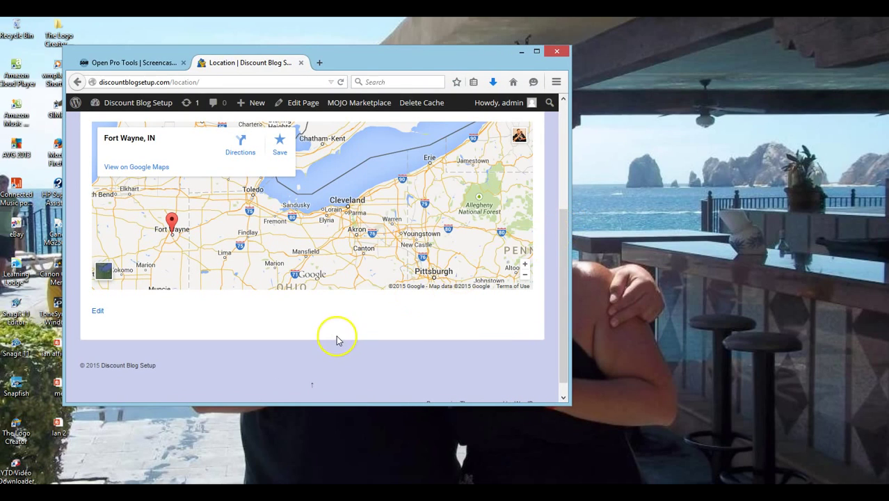
{"action": "left_click_drag", "start_coordinate": [383, 209], "coordinate": [378, 231]}
{"action": "left_click", "coordinate": [536, 51]}
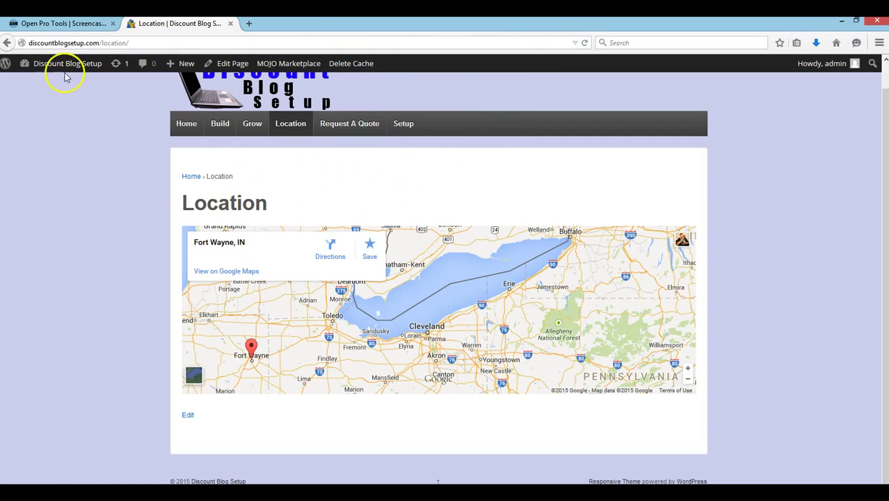
{"action": "mouse_move", "coordinate": [63, 70]}
{"action": "left_click", "coordinate": [46, 84]}
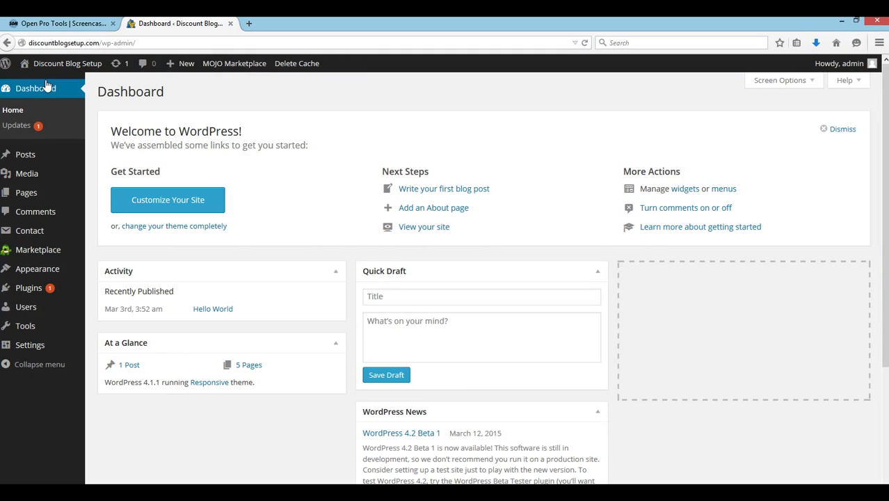
{"action": "mouse_move", "coordinate": [55, 63]}
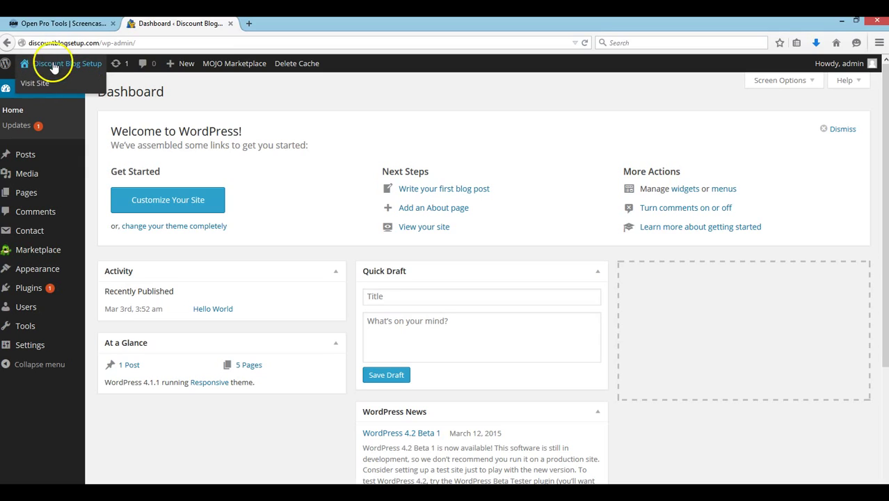
{"action": "left_click", "coordinate": [38, 87]}
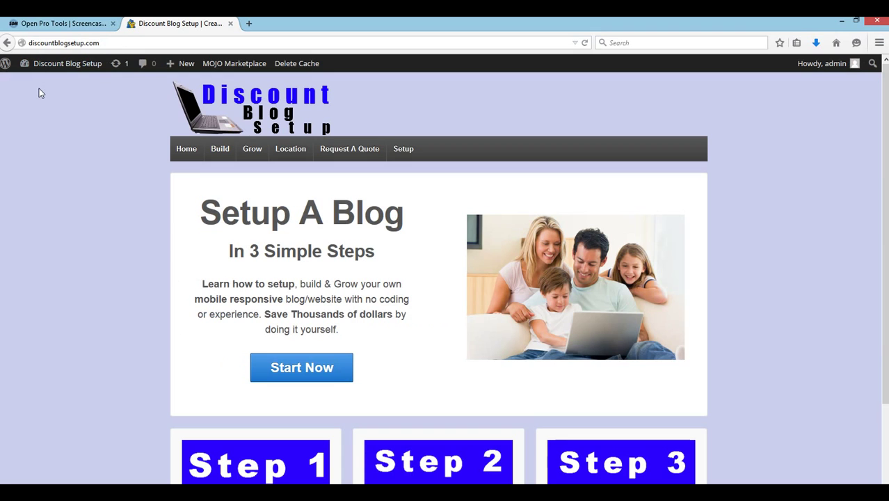
{"action": "left_click", "coordinate": [301, 153]}
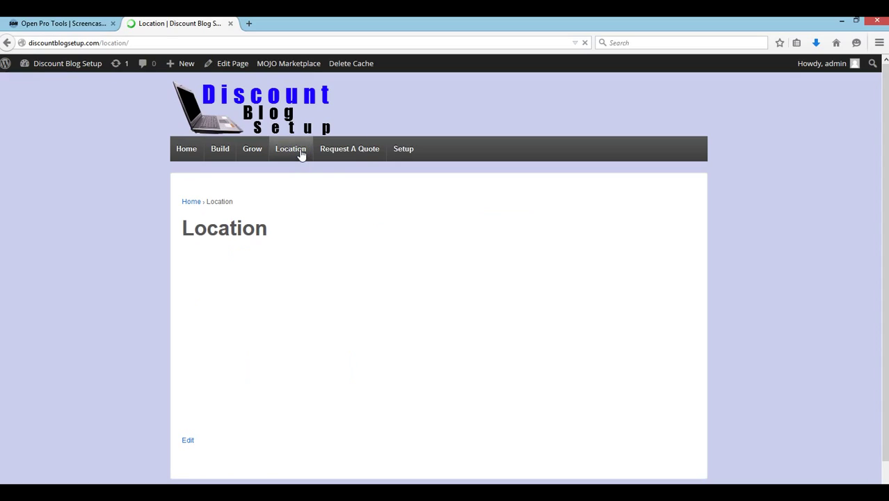